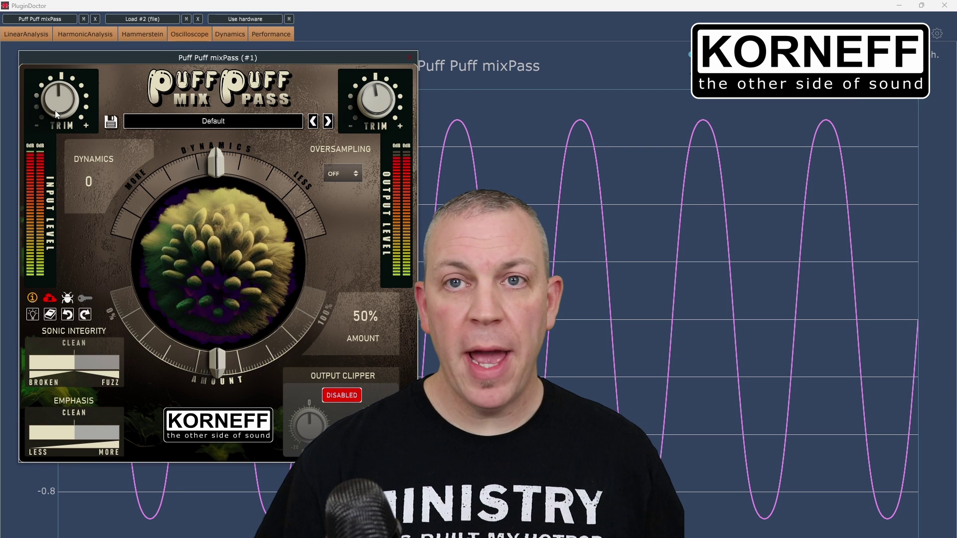
# - Raise the input trim slightly, and sweep Dynamics to -72 and back to about zero
pyautogui.moveTo(56, 110); pyautogui.dragTo(53, 97)
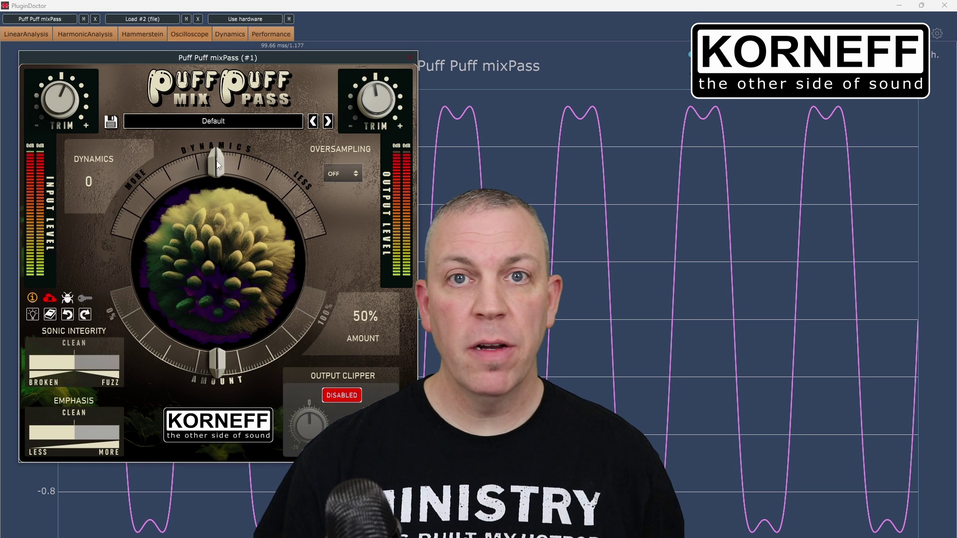
pyautogui.moveTo(217, 164); pyautogui.dragTo(140, 193)
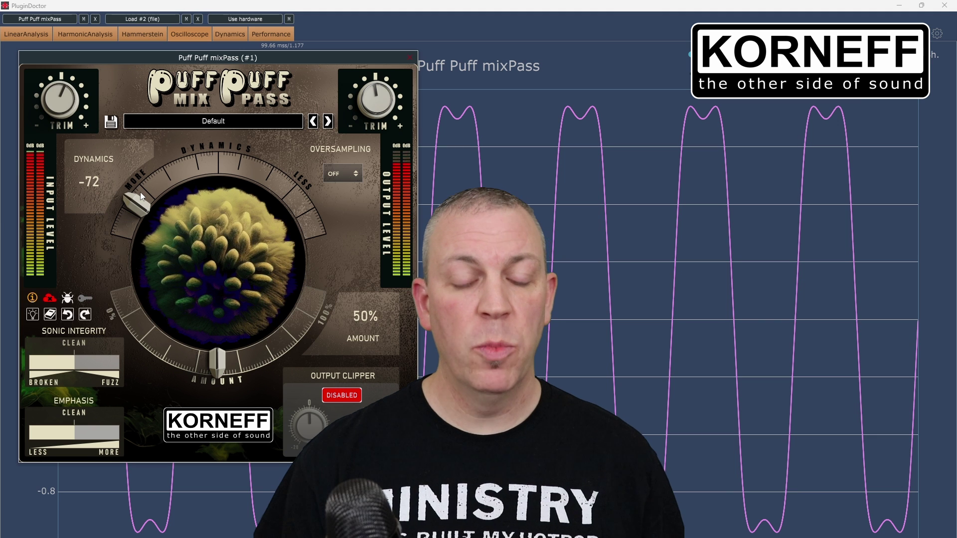
pyautogui.moveTo(139, 192); pyautogui.dragTo(218, 162)
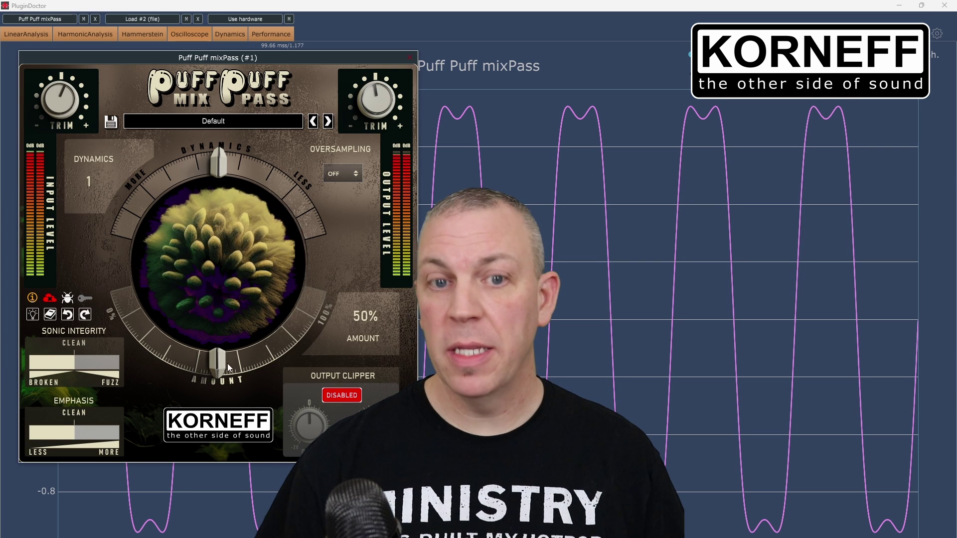
# - Try raising the Amount above 50% while turning Dynamics far toward More
pyautogui.moveTo(228, 364); pyautogui.dragTo(298, 325)
pyautogui.moveTo(224, 163); pyautogui.dragTo(111, 214)
pyautogui.moveTo(171, 190); pyautogui.dragTo(136, 200)
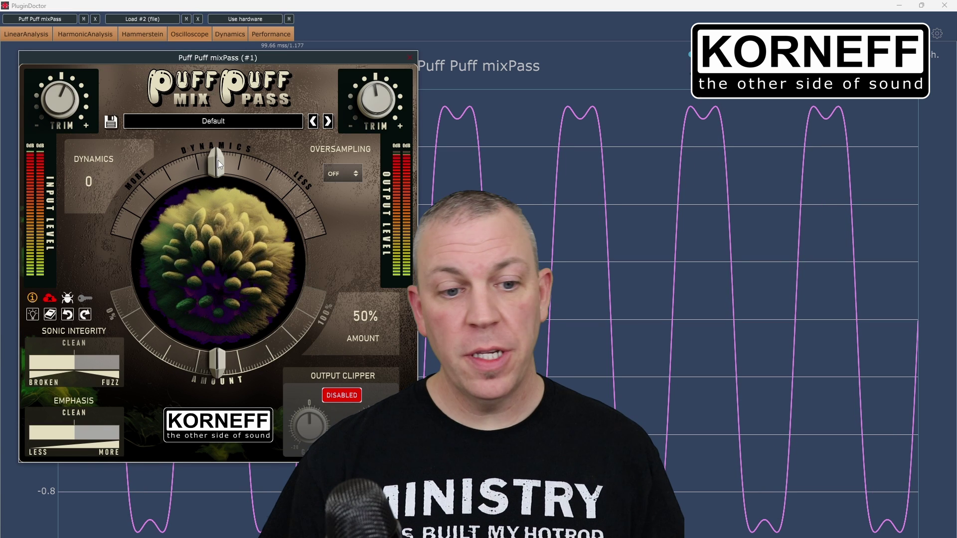
# - Compare Dynamics at -57 and 60 with the Amount raised to 73%, and return the Amount to 50%
pyautogui.moveTo(220, 165); pyautogui.dragTo(156, 179)
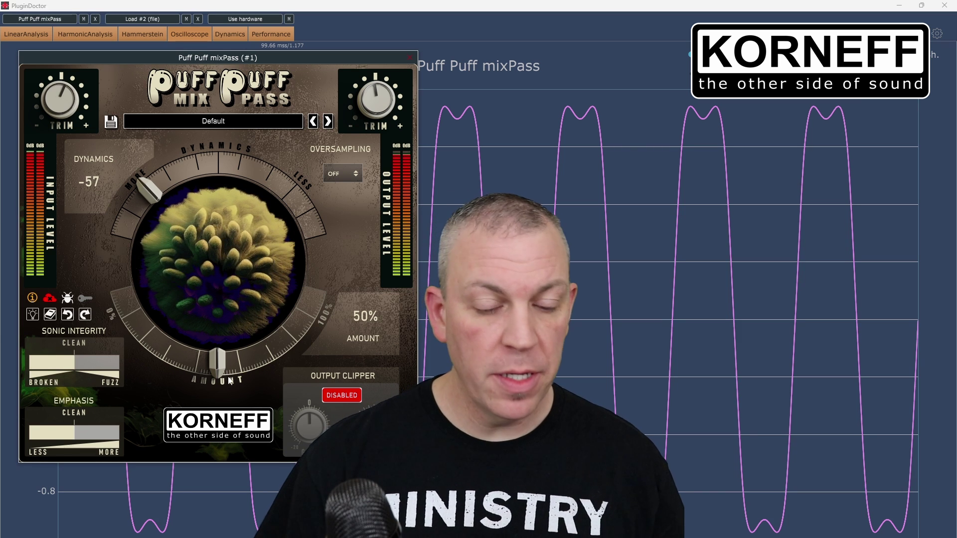
pyautogui.moveTo(227, 377); pyautogui.dragTo(270, 360)
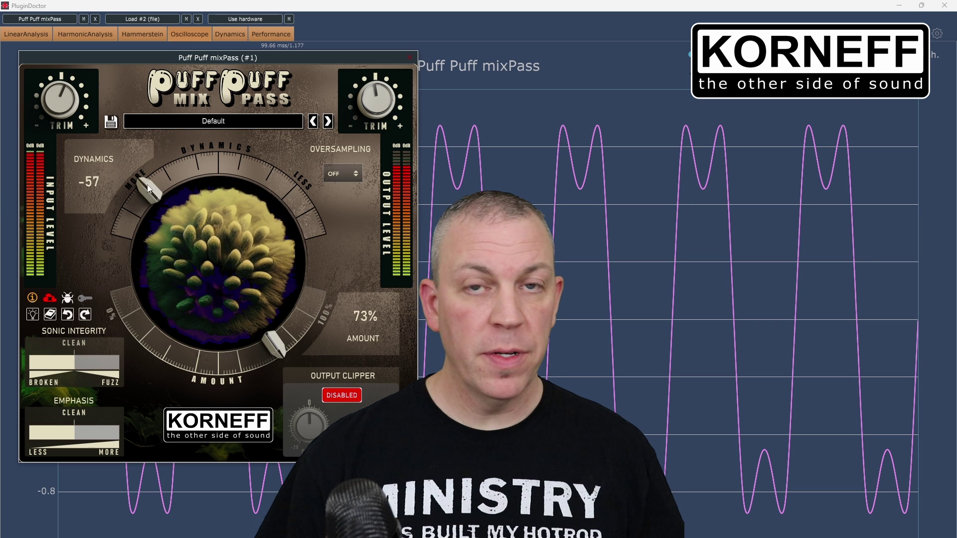
pyautogui.moveTo(151, 192); pyautogui.dragTo(285, 188)
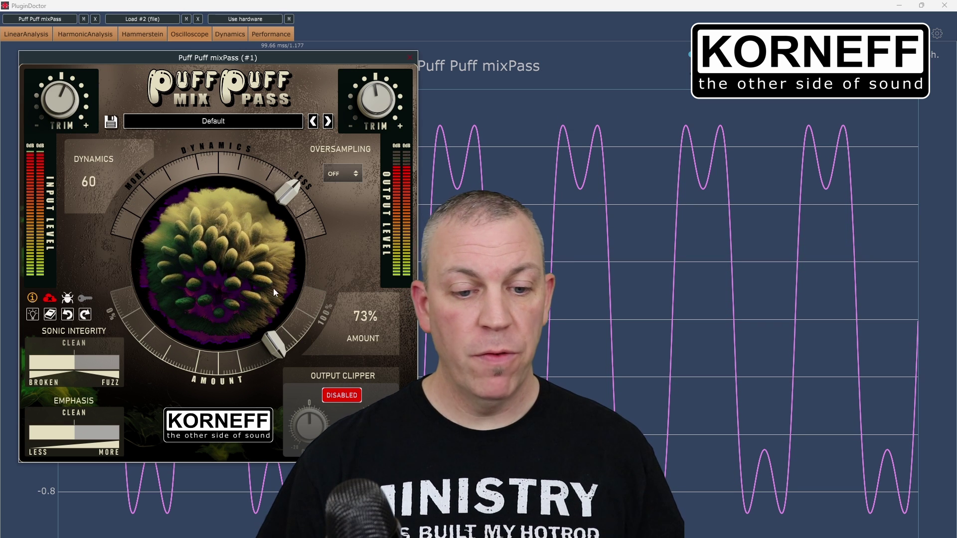
pyautogui.moveTo(274, 341); pyautogui.dragTo(266, 346)
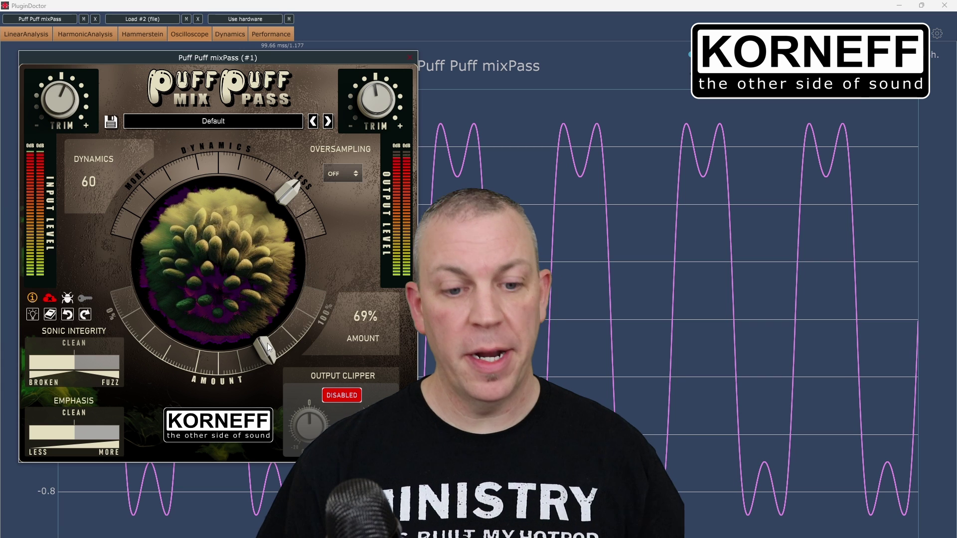
pyautogui.moveTo(268, 343); pyautogui.dragTo(220, 360)
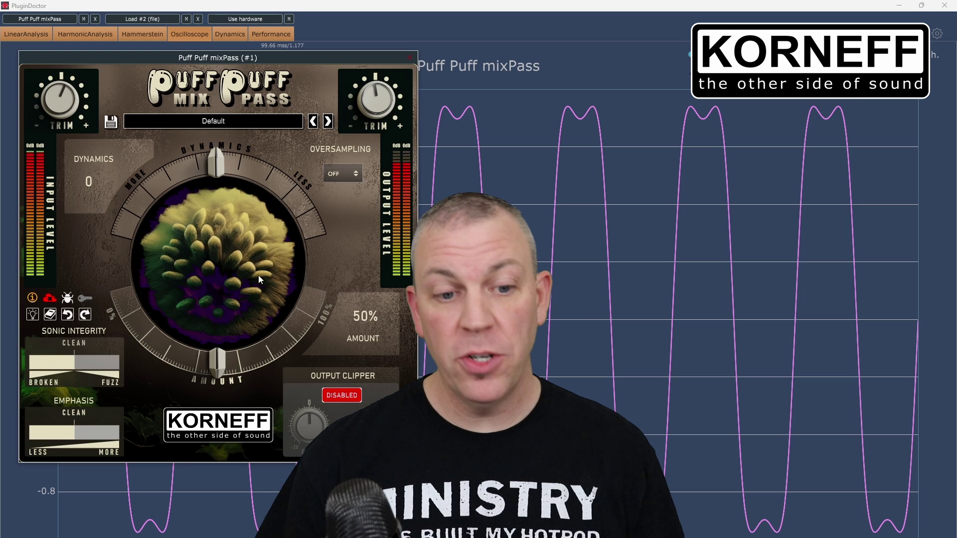
# - Compare Dynamics at -61 and 47 with the Amount at about 82%, and reset both controls to their defaults
pyautogui.moveTo(216, 164); pyautogui.dragTo(149, 179)
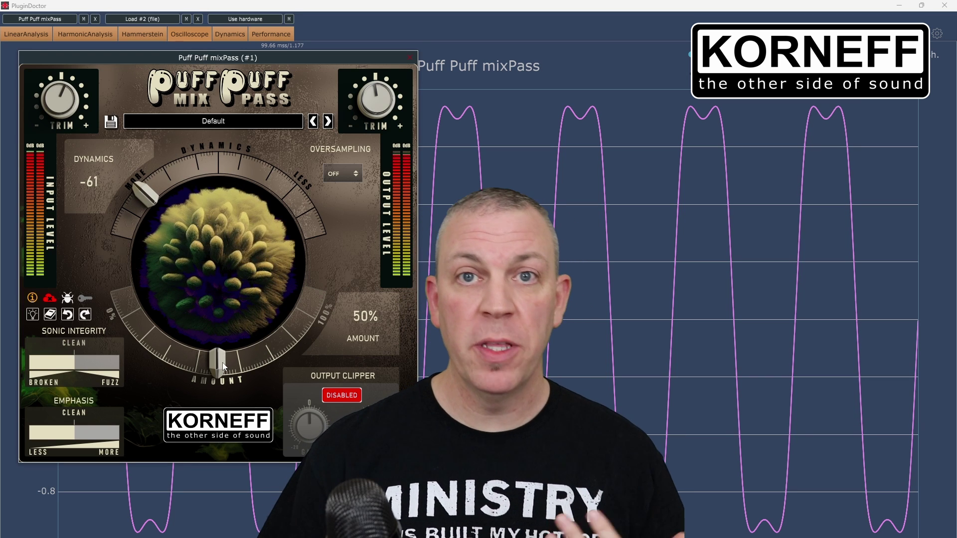
pyautogui.moveTo(223, 367); pyautogui.dragTo(291, 344)
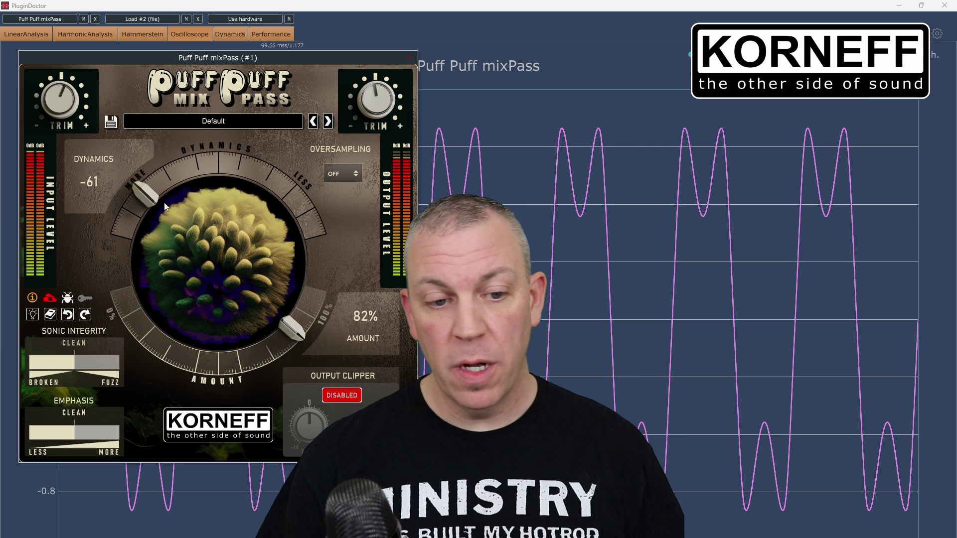
pyautogui.moveTo(145, 194); pyautogui.dragTo(274, 178)
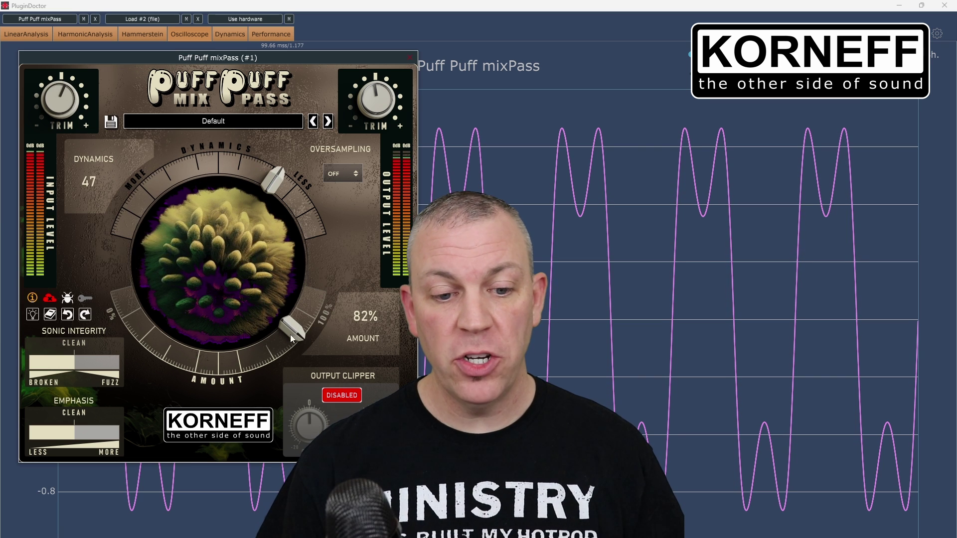
pyautogui.moveTo(290, 334); pyautogui.dragTo(291, 334)
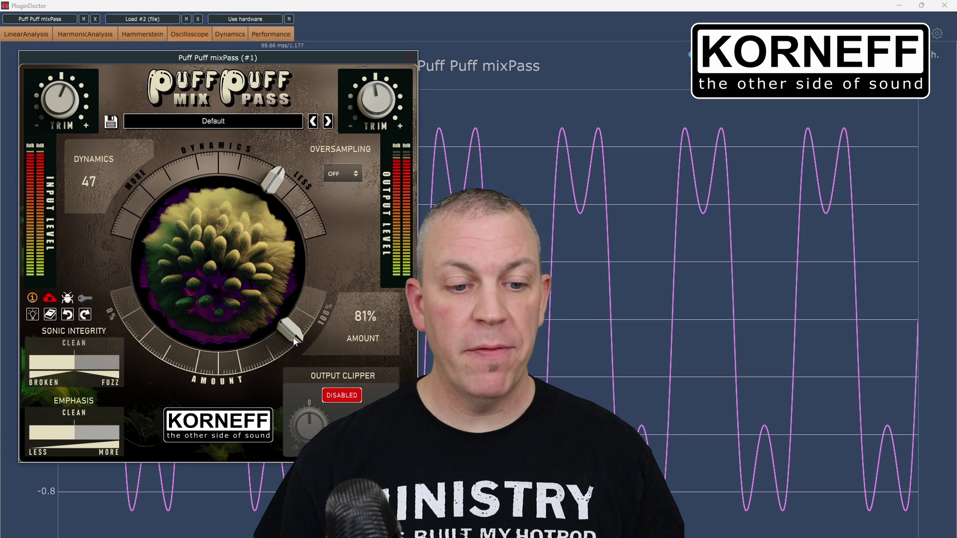
pyautogui.doubleClick(293, 337)
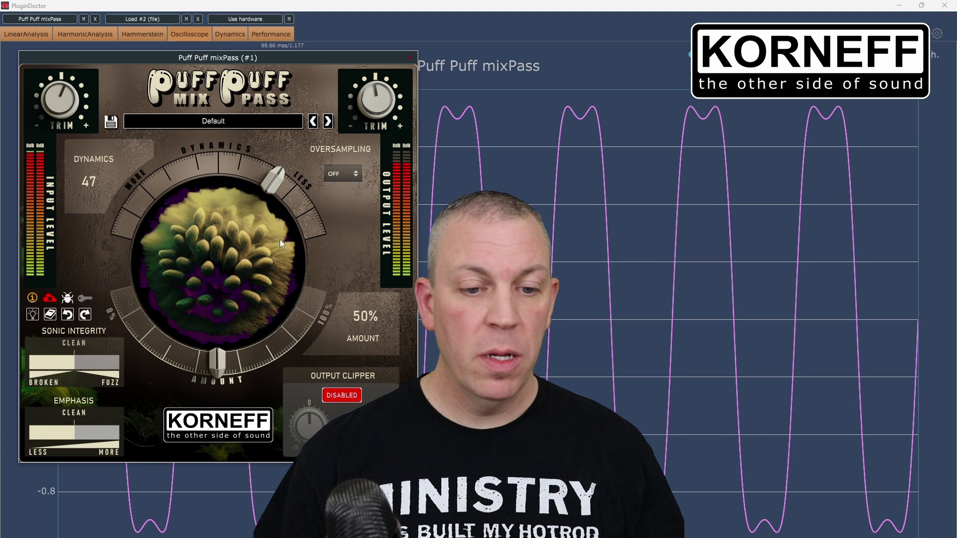
pyautogui.doubleClick(272, 180)
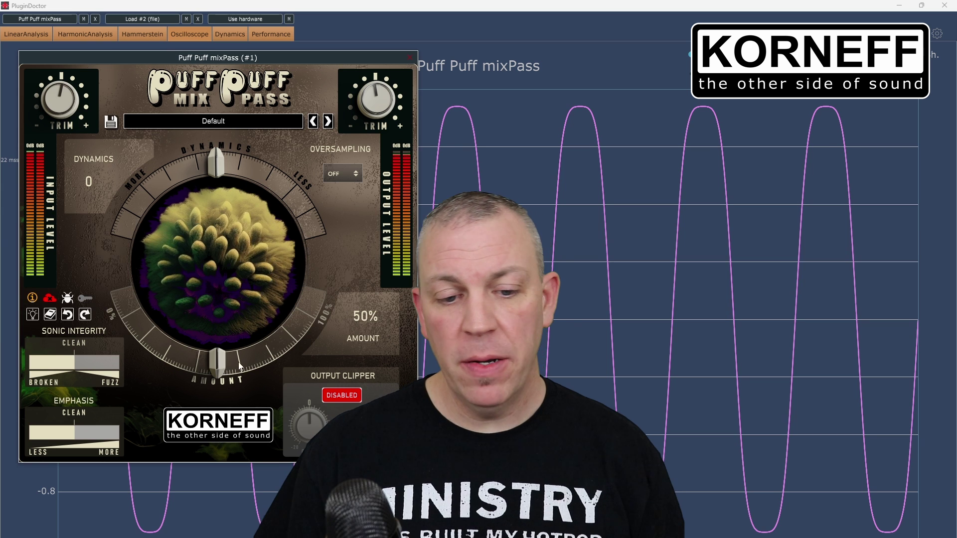
# - Set the Amount to 100% and sweep Sonic Integrity toward Fuzz and back past Clean toward Broken
pyautogui.moveTo(223, 369); pyautogui.dragTo(330, 286)
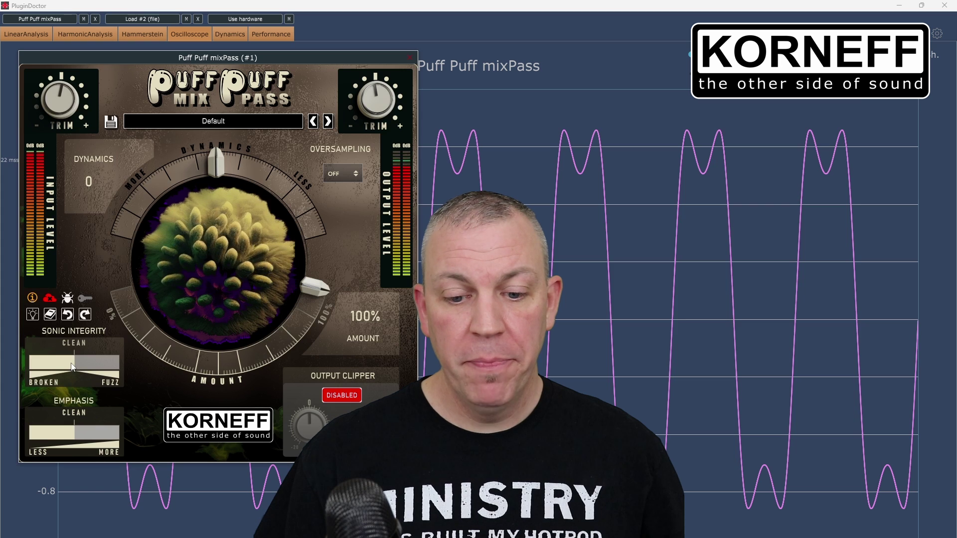
pyautogui.moveTo(72, 368); pyautogui.dragTo(97, 375)
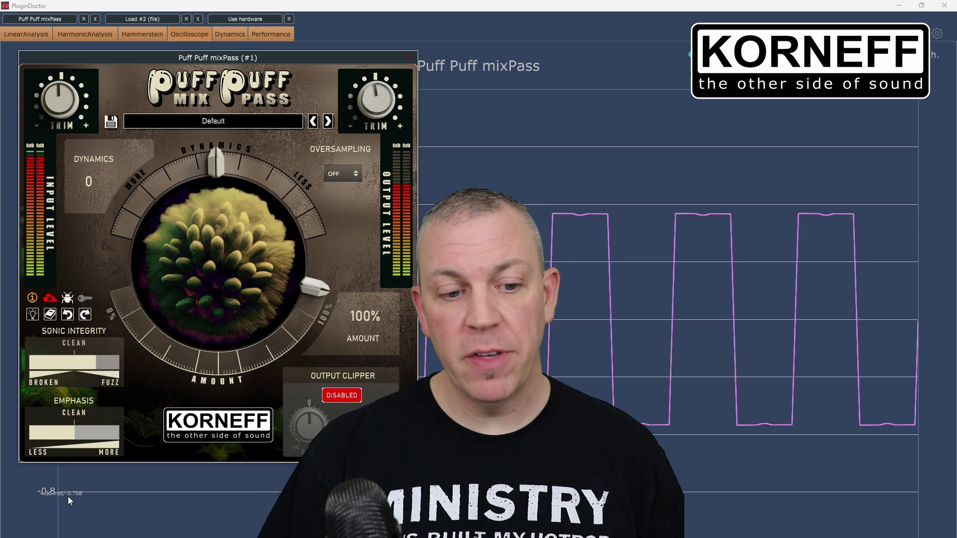
pyautogui.moveTo(97, 371); pyautogui.dragTo(63, 380)
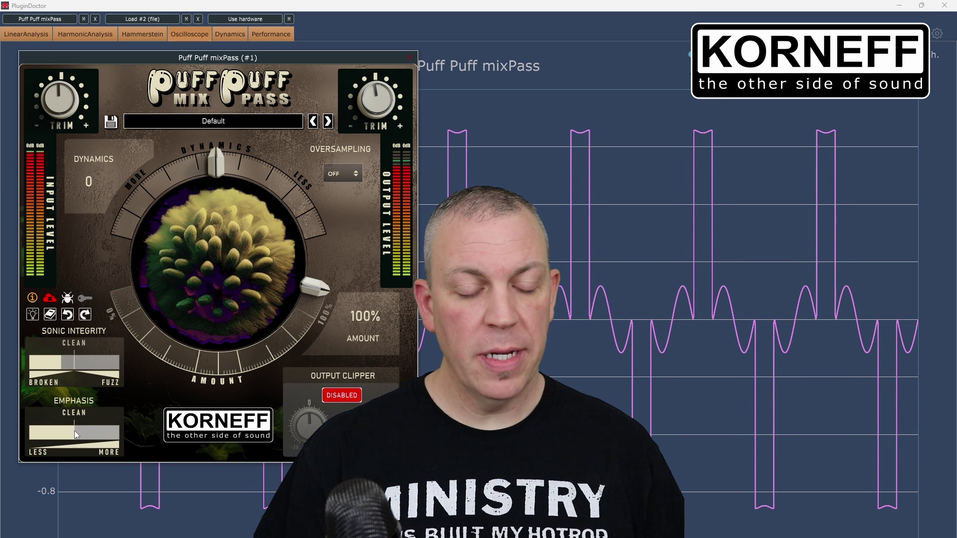
# - Sweep Emphasis on both sides of Clean, trying 0.70, 5.10 and near the Less end, and finish at 3.22
pyautogui.moveTo(75, 431); pyautogui.dragTo(71, 432)
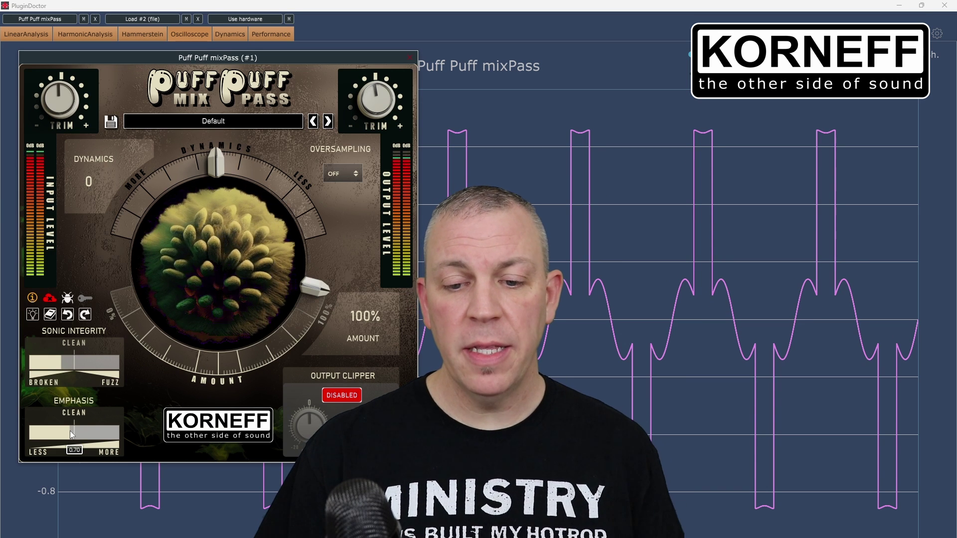
pyautogui.moveTo(70, 431); pyautogui.dragTo(104, 443)
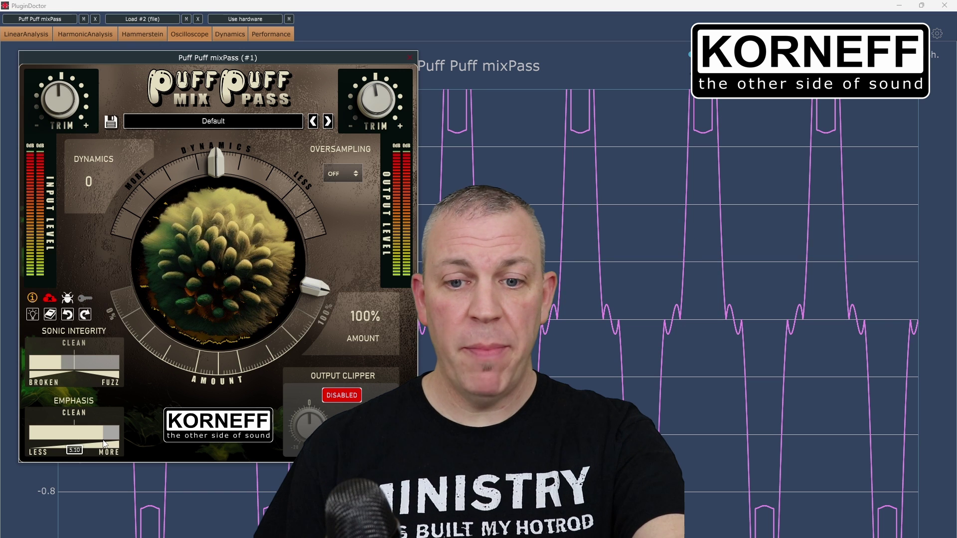
pyautogui.moveTo(104, 443); pyautogui.dragTo(100, 444)
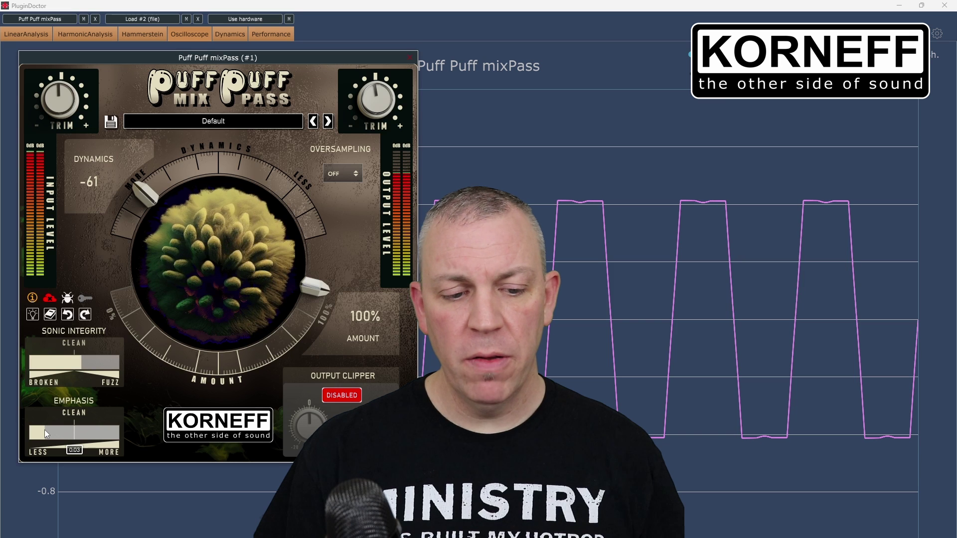
pyautogui.moveTo(45, 431); pyautogui.dragTo(39, 433)
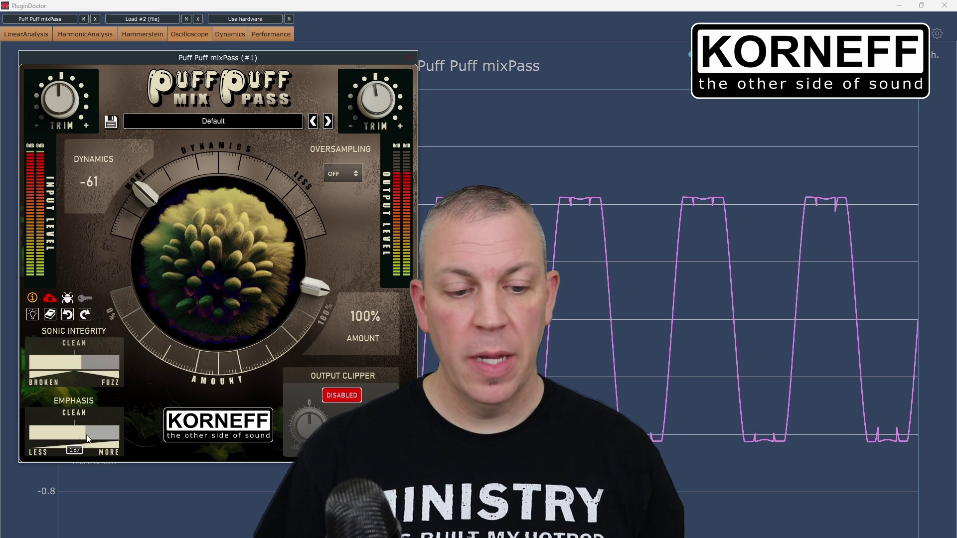
pyautogui.moveTo(73, 439); pyautogui.dragTo(95, 439)
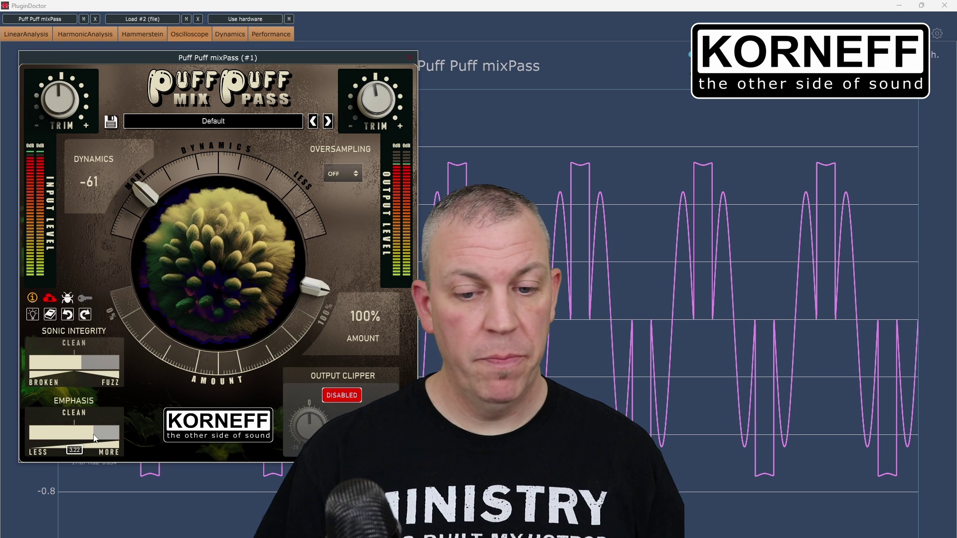
# - Push Sonic Integrity far toward Fuzz, and try the Amount at 60% and 84%
pyautogui.moveTo(82, 365)
pyautogui.mouseDown()
pyautogui.moveTo(153, 360)
pyautogui.moveTo(97, 374)
pyautogui.mouseUp()
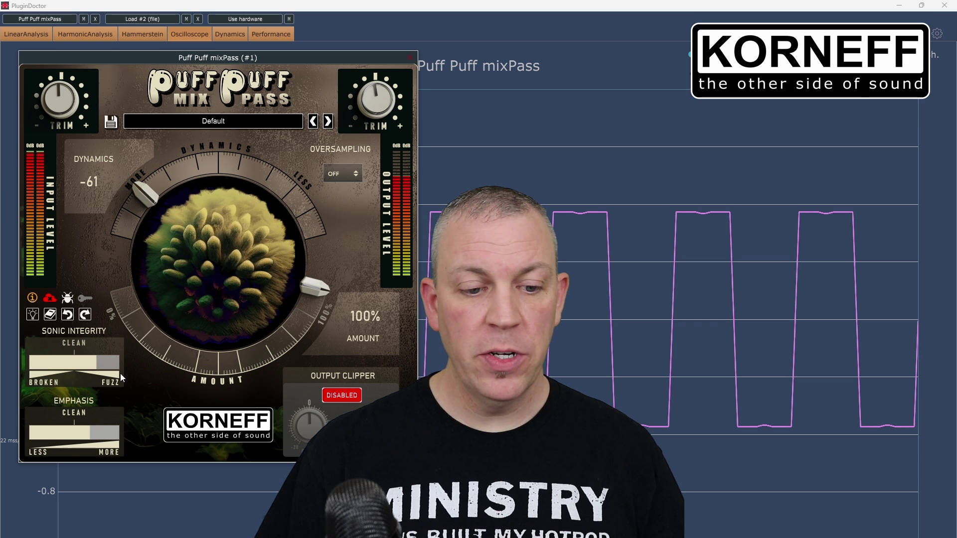
pyautogui.moveTo(91, 365); pyautogui.dragTo(109, 358)
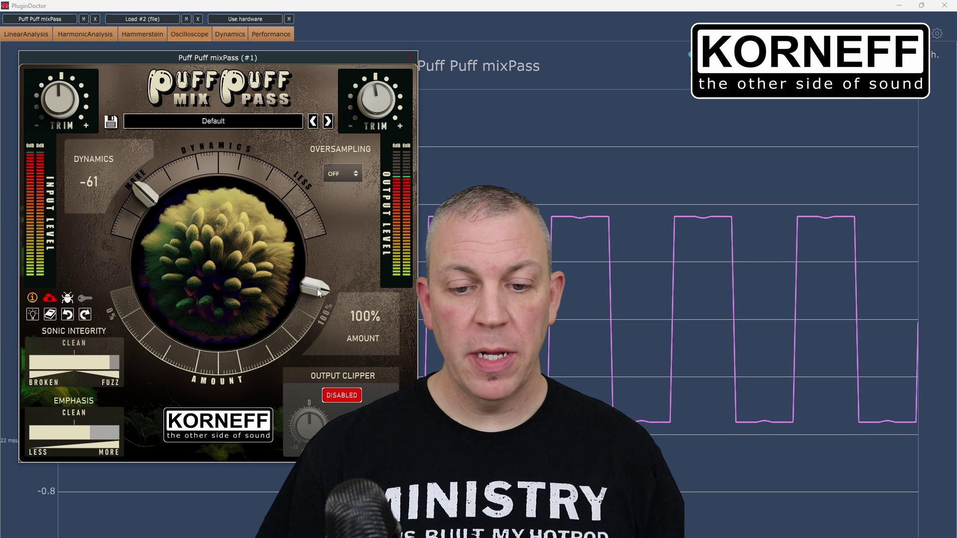
pyautogui.moveTo(313, 313); pyautogui.dragTo(231, 369)
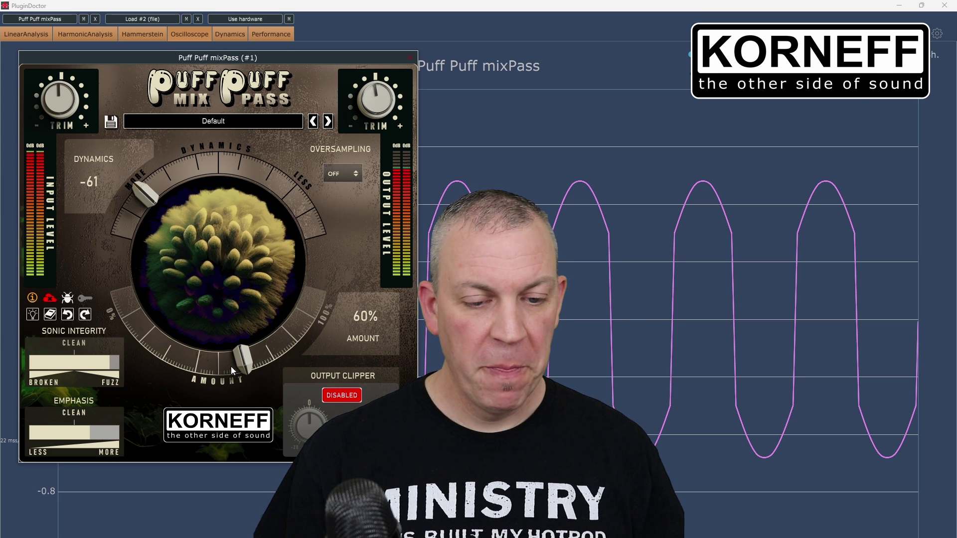
pyautogui.moveTo(231, 369); pyautogui.dragTo(273, 349)
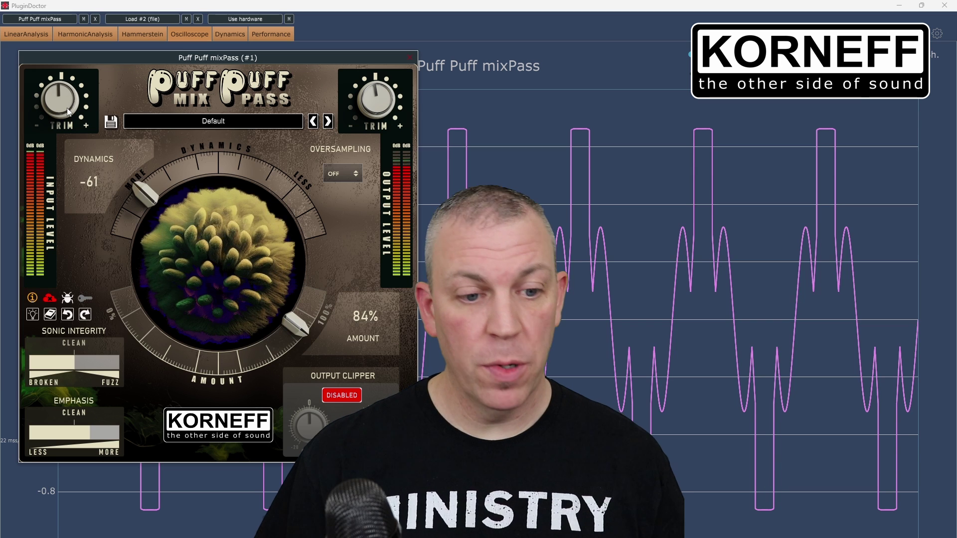
# - Return Dynamics to 0 and set the Amount to 100%
pyautogui.moveTo(145, 194); pyautogui.dragTo(216, 162)
pyautogui.moveTo(297, 324); pyautogui.dragTo(217, 354)
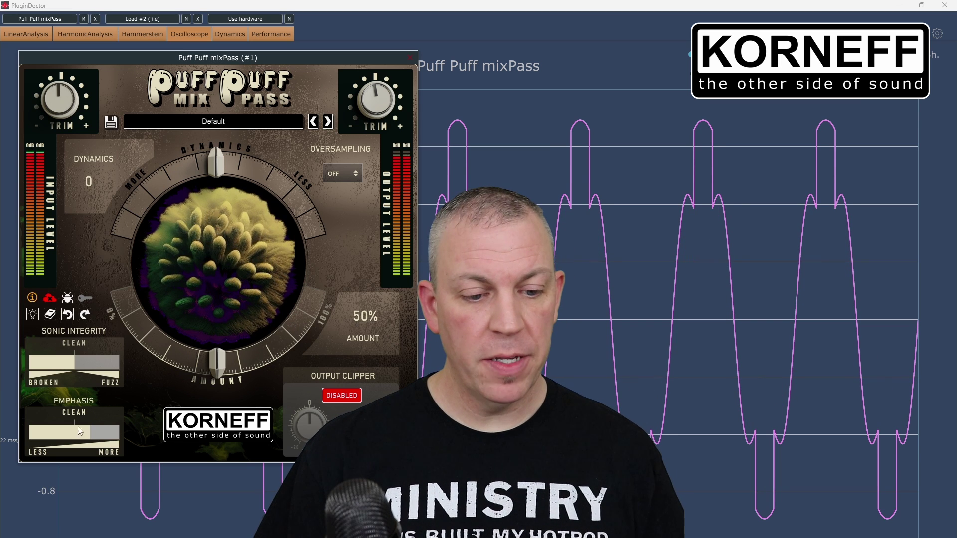
pyautogui.moveTo(217, 362); pyautogui.dragTo(329, 325)
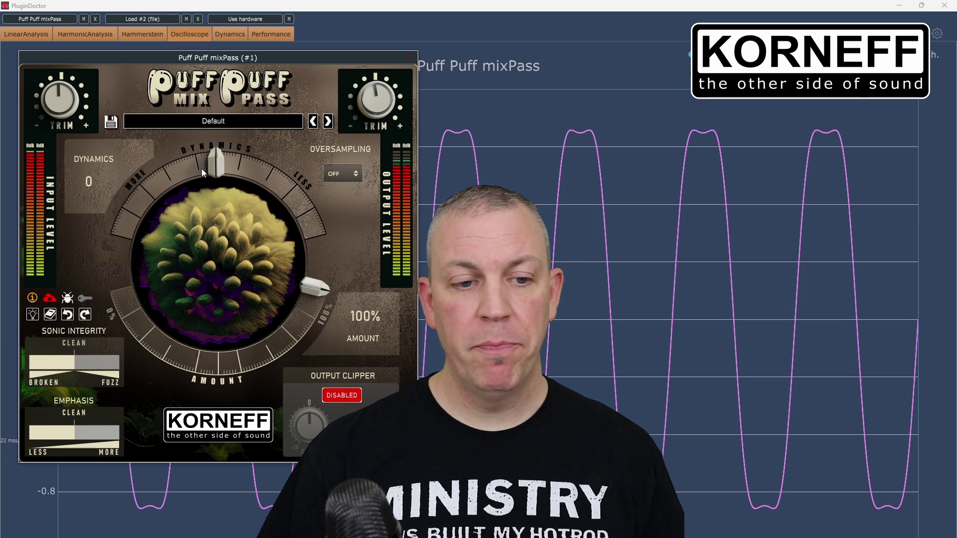
# - Try the input trim at 14.0 dB and bring it back to its centre setting
pyautogui.moveTo(67, 113); pyautogui.dragTo(73, 81)
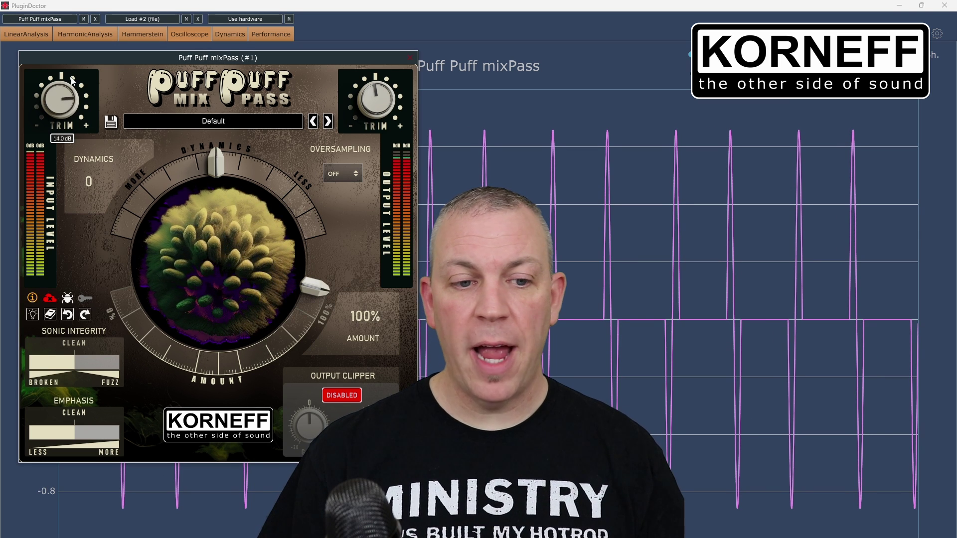
pyautogui.moveTo(72, 82); pyautogui.dragTo(75, 104)
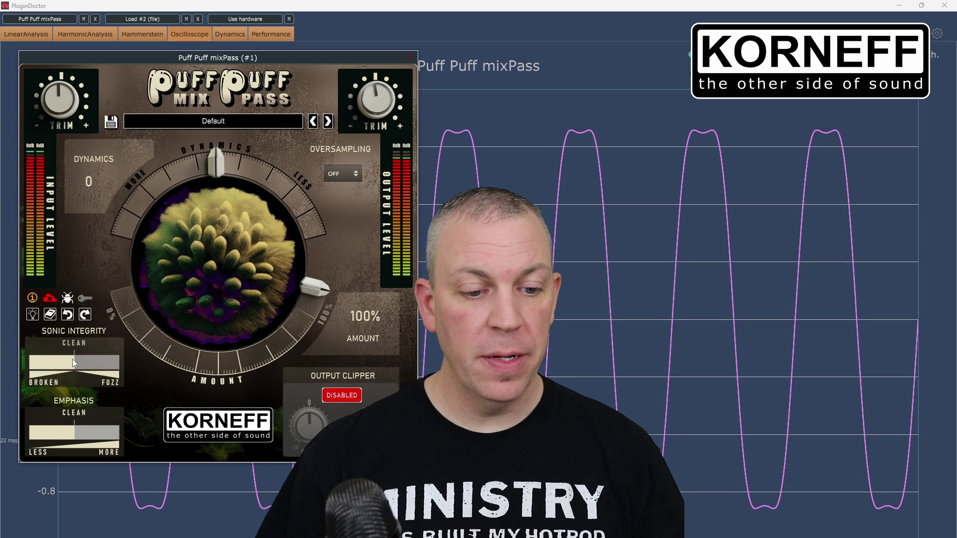
# - Move Sonic Integrity most of the way toward Broken and raise the input trim slightly
pyautogui.moveTo(73, 359); pyautogui.dragTo(43, 364)
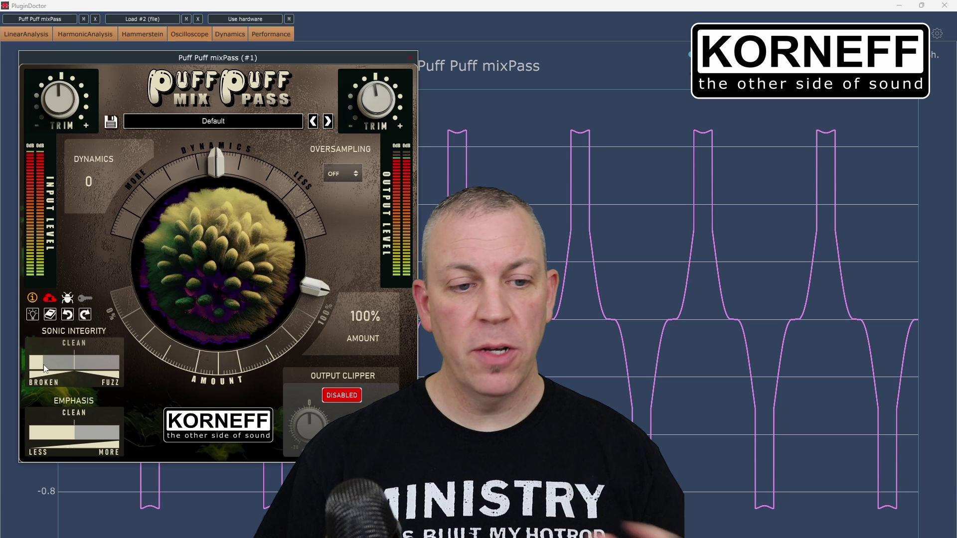
pyautogui.moveTo(53, 115); pyautogui.dragTo(52, 106)
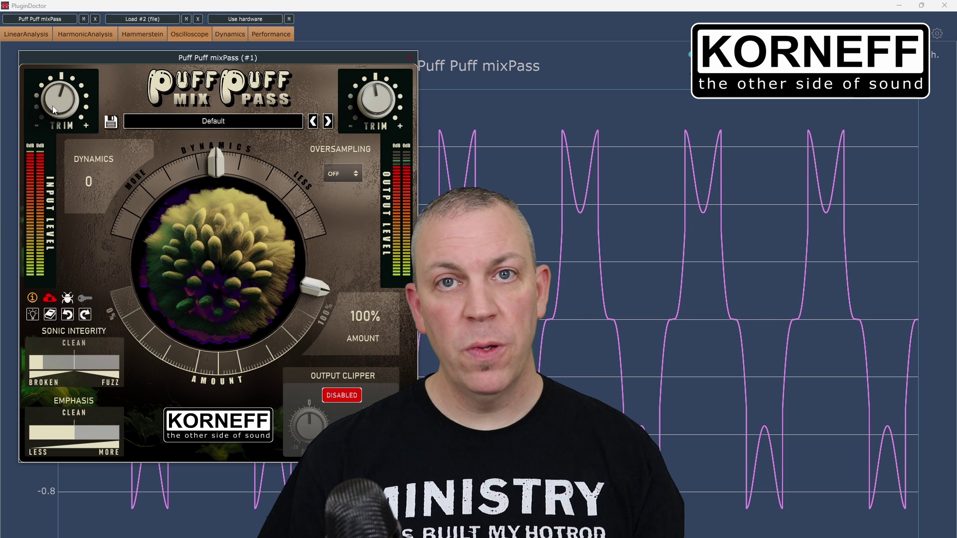
# - Lower Emphasis toward Less to about 0.11, and ease it back up slightly
pyautogui.click(55, 438)
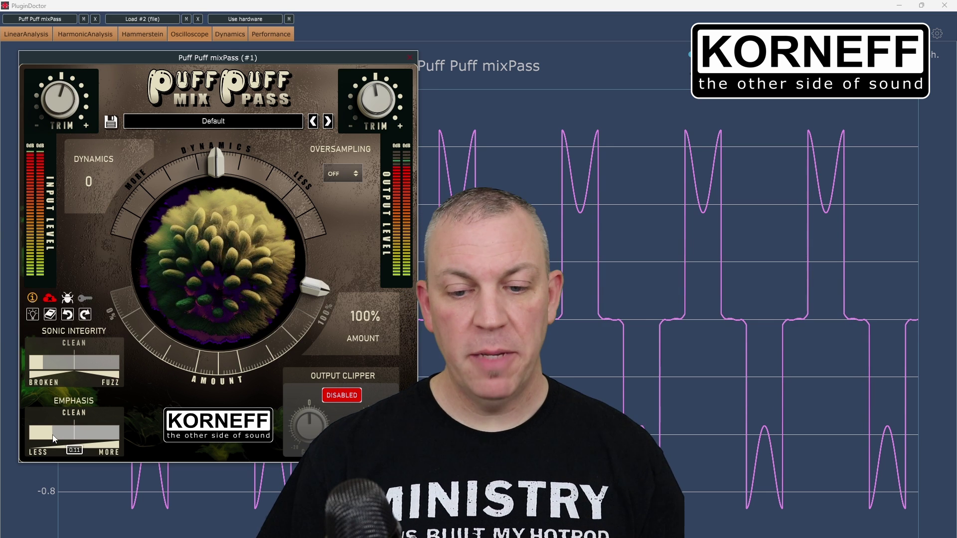
pyautogui.moveTo(54, 438); pyautogui.dragTo(59, 440)
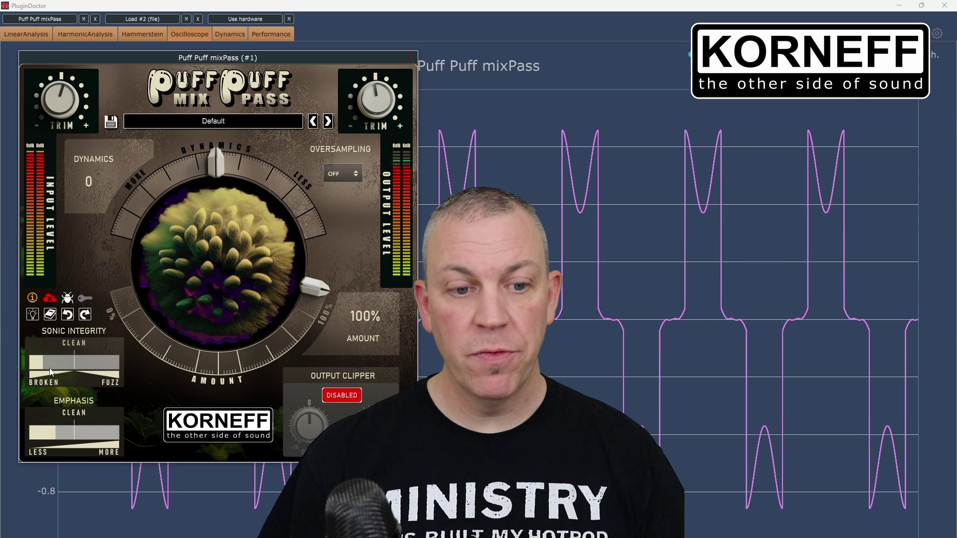
# - Move Sonic Integrity back toward Clean and enable the Output Clipper
pyautogui.moveTo(52, 372)
pyautogui.mouseDown()
pyautogui.moveTo(109, 373)
pyautogui.moveTo(68, 372)
pyautogui.mouseUp()
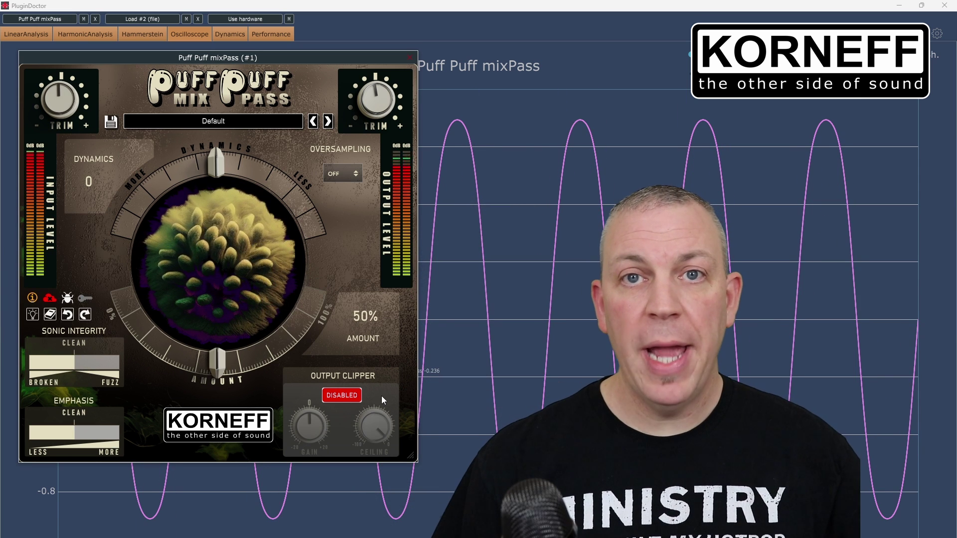
pyautogui.click(342, 395)
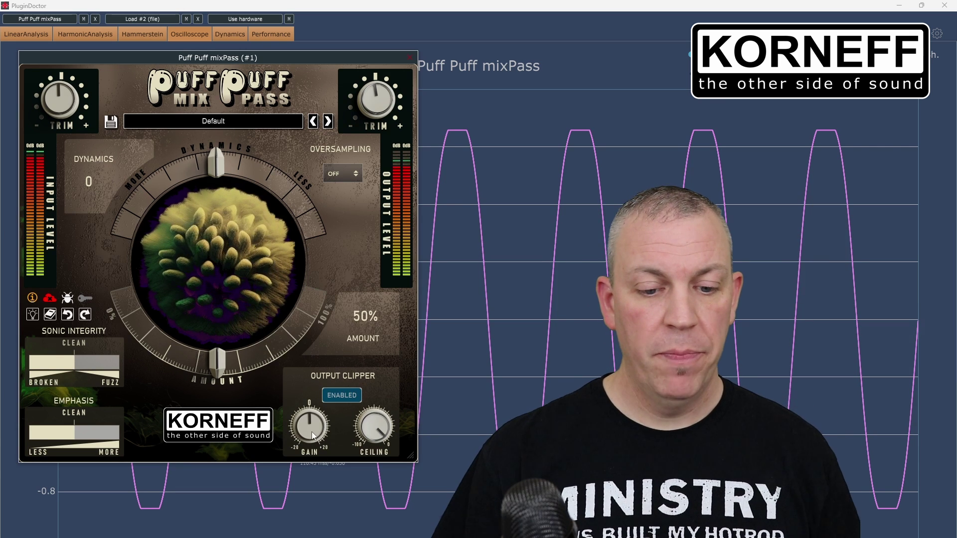
pyautogui.moveTo(315, 435)
pyautogui.mouseDown()
pyautogui.moveTo(329, 394)
pyautogui.moveTo(317, 441)
pyautogui.mouseUp()
pyautogui.moveTo(371, 429); pyautogui.dragTo(323, 427)
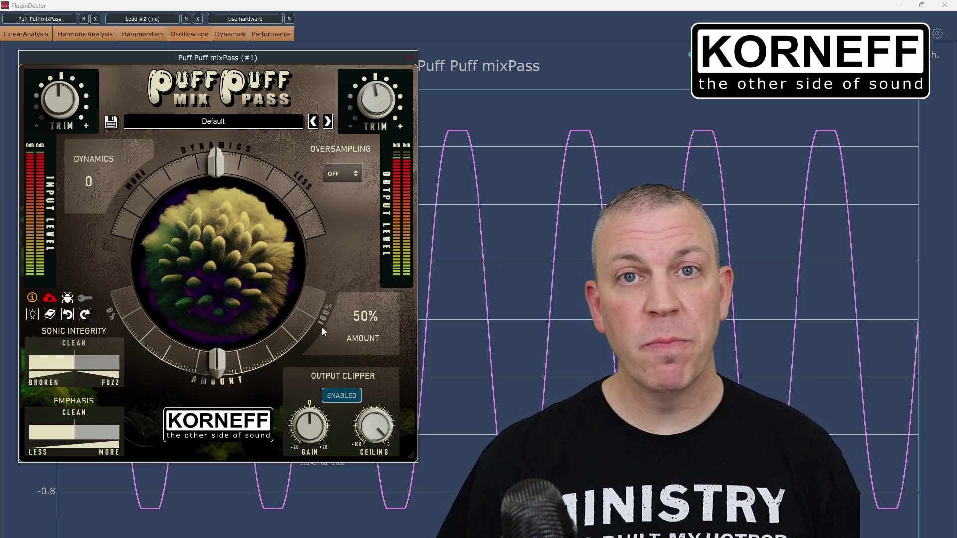
# - Review the available Oversampling options, leaving it set to OFF
pyautogui.click(352, 173)
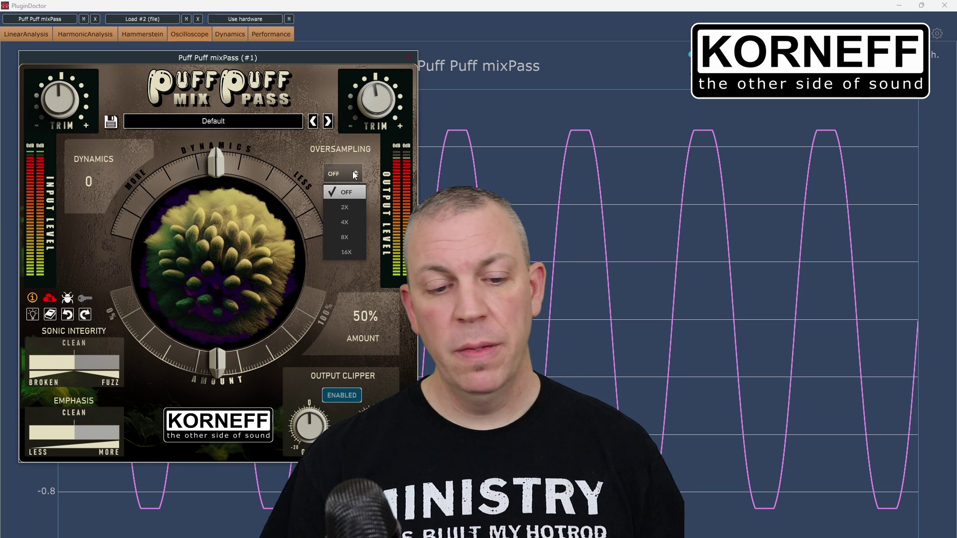
pyautogui.click(366, 274)
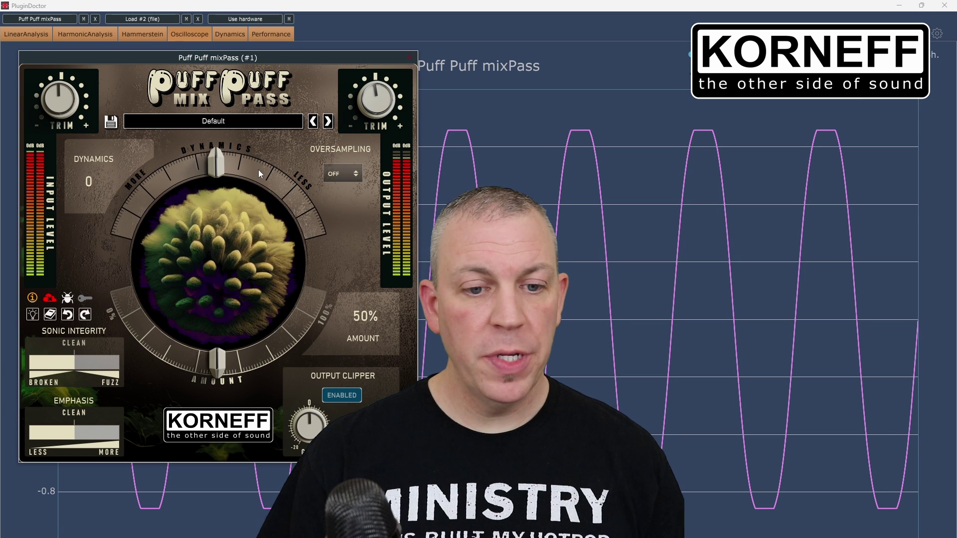
# - Turn on tooltips to read the Dynamics control's description, and view the built-in Puff Puff mixPass manual before closing it
pyautogui.click(33, 315)
pyautogui.moveTo(249, 160)
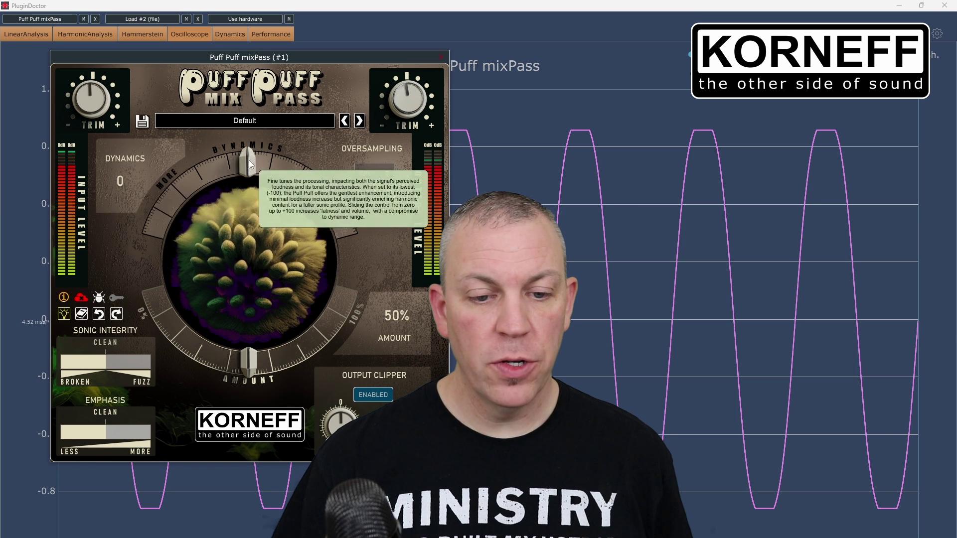
pyautogui.click(83, 315)
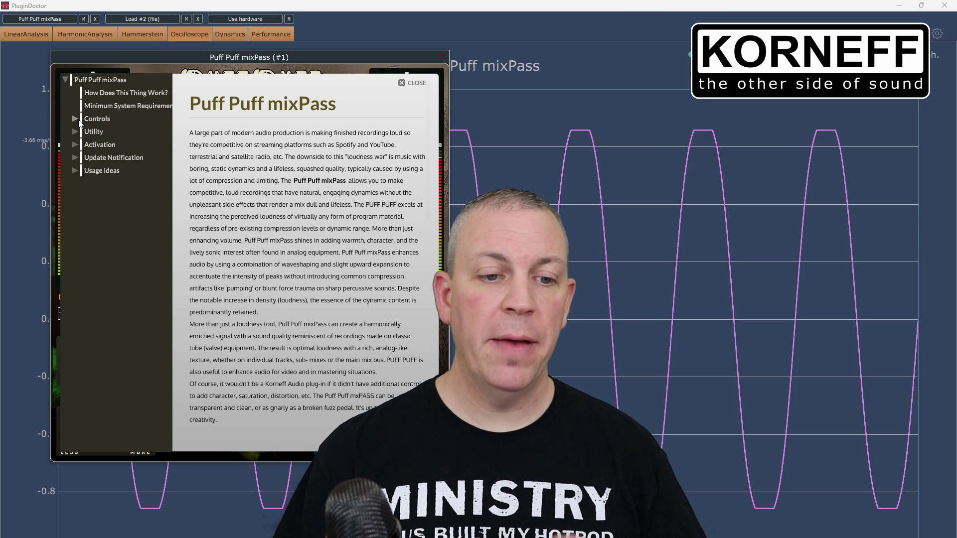
pyautogui.press('Escape')
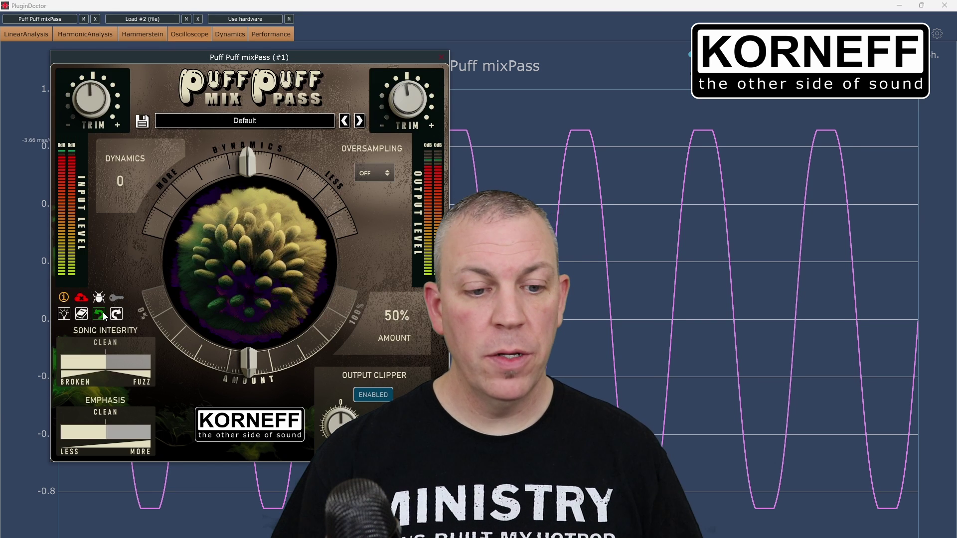
# - View the plug-in's version and credits, and check for updates
pyautogui.click(68, 298)
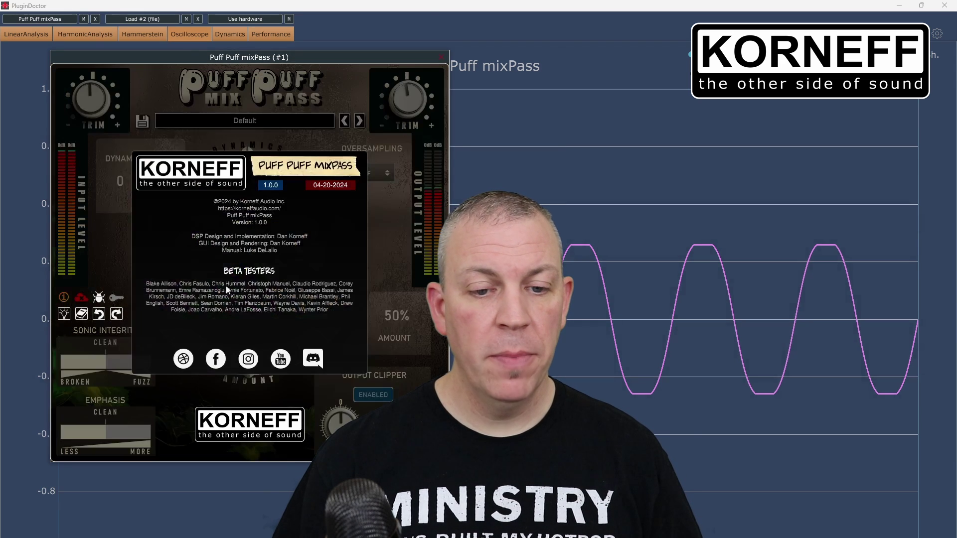
pyautogui.click(356, 260)
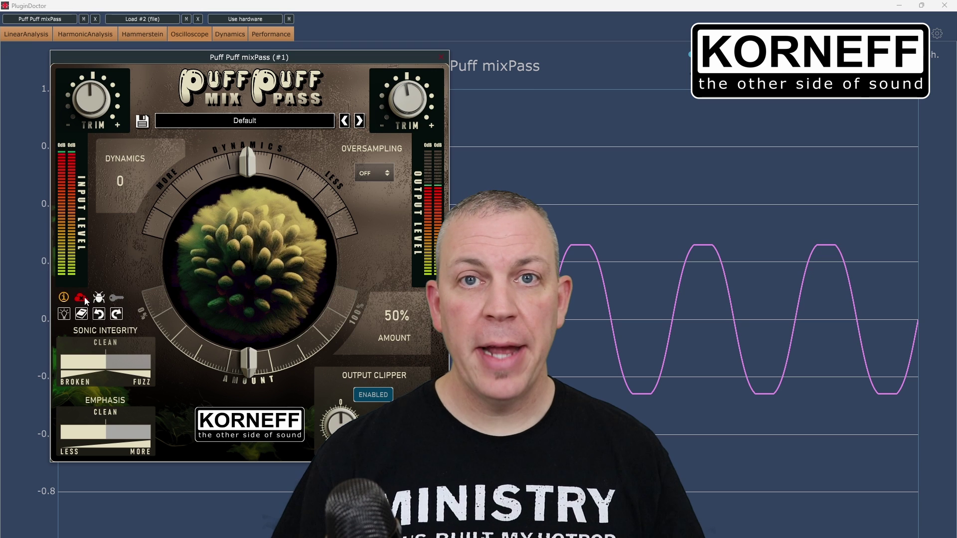
pyautogui.click(83, 298)
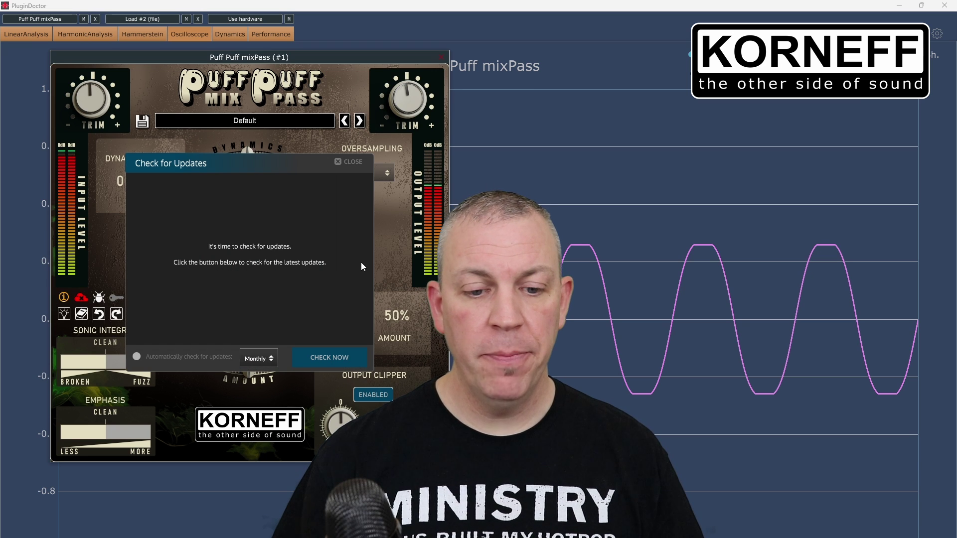
pyautogui.click(344, 360)
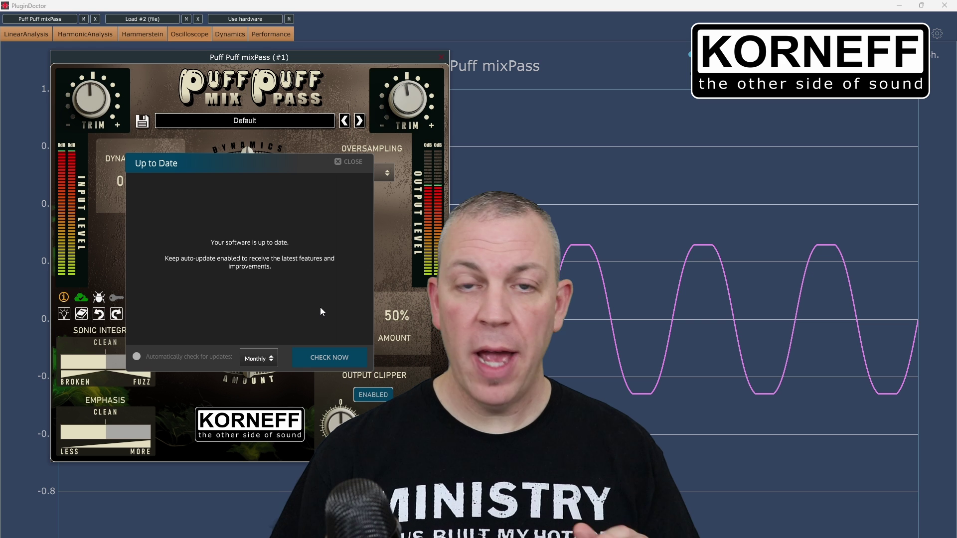
pyautogui.click(100, 299)
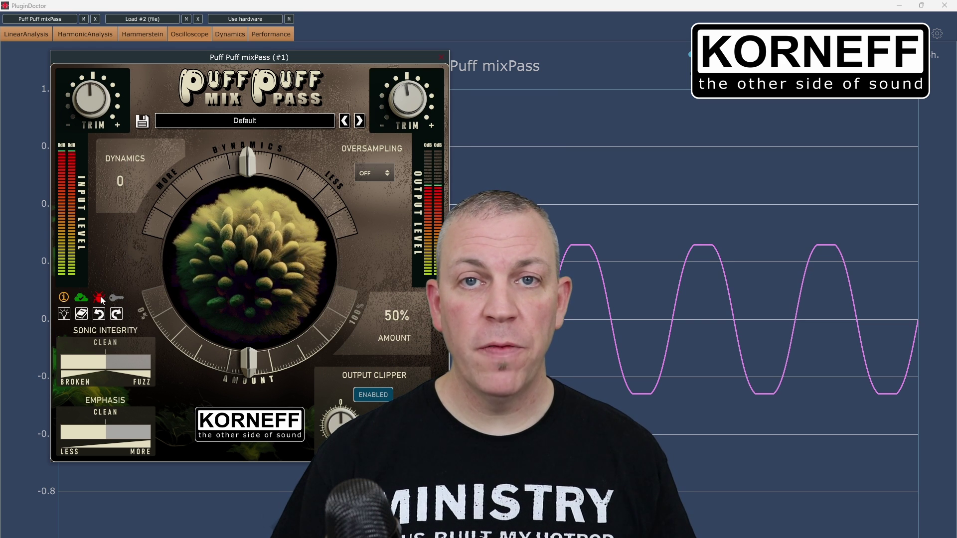
# - Open the Puff Puff mixPass bug reporting form on the Korneff Audio website and return to the plug-in
pyautogui.click(100, 299)
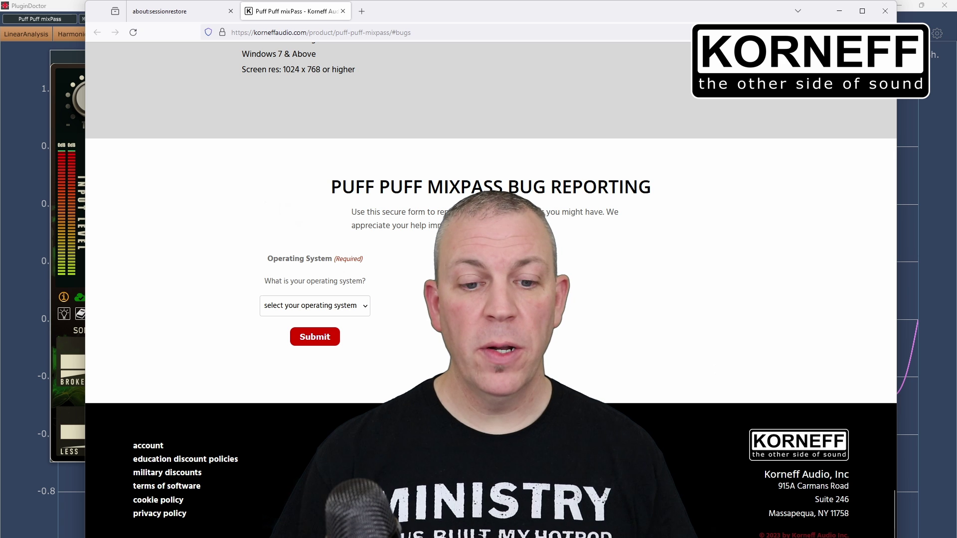
pyautogui.click(352, 316)
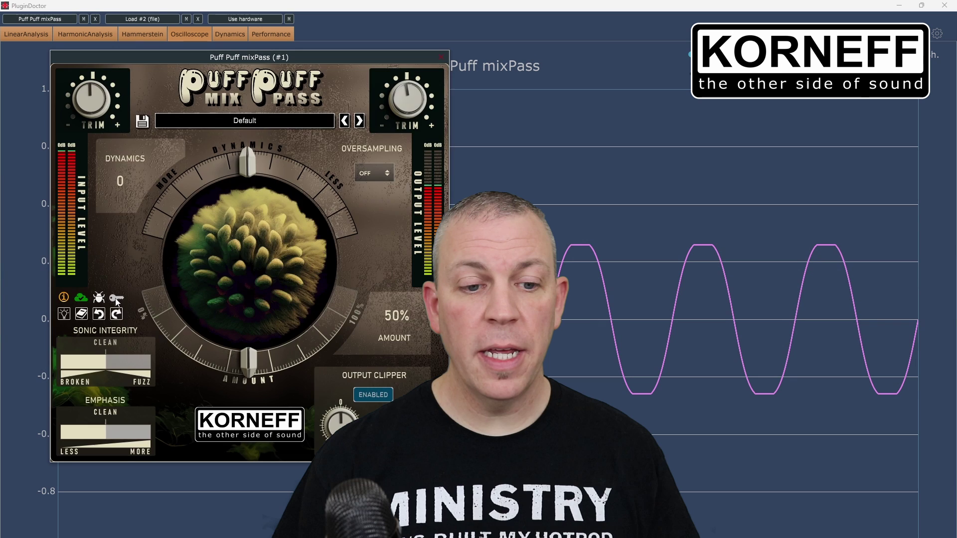
# - Log in to the licence manager with the stored account credentials, view the plug-in's licence, and close the manager
pyautogui.click(117, 300)
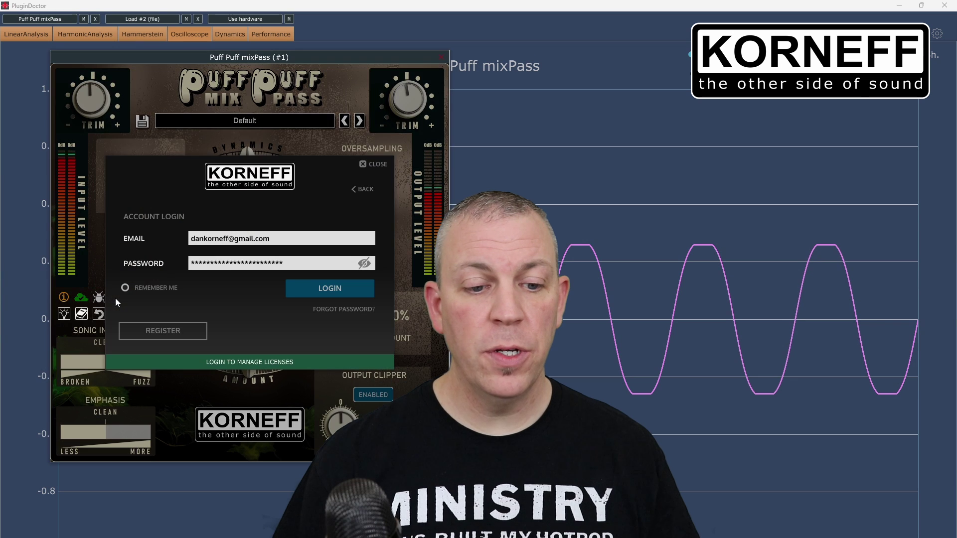
pyautogui.click(338, 291)
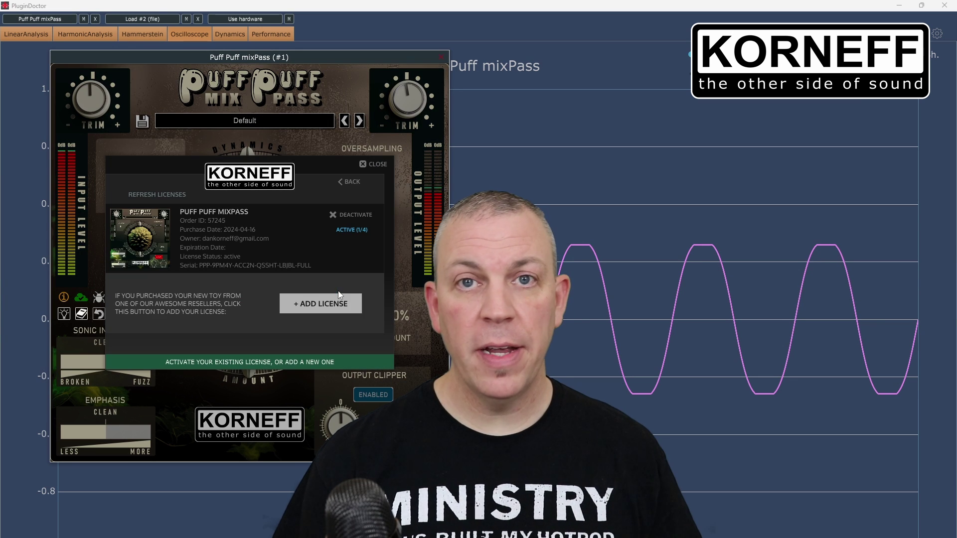
pyautogui.click(364, 164)
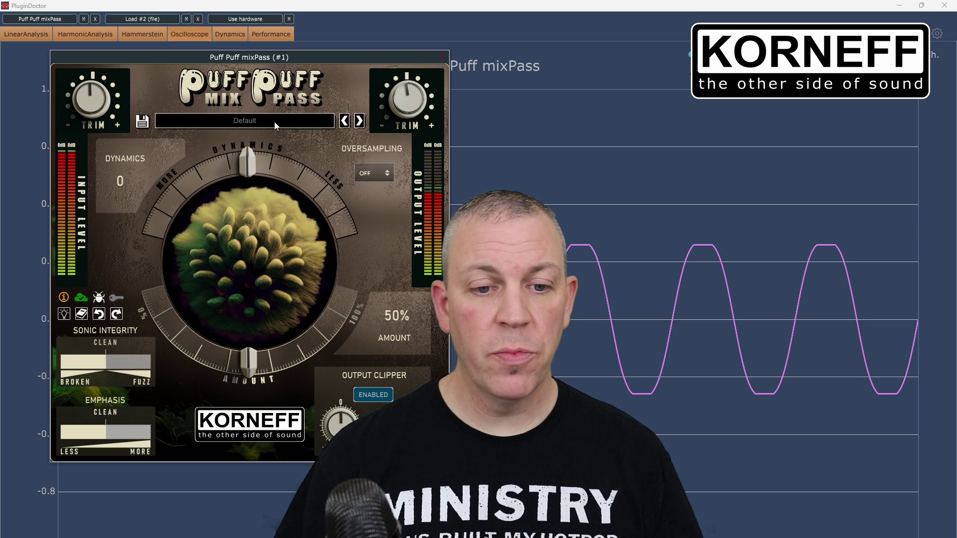
# - Step forward through the presets to Piano Hype, and step back two presets
pyautogui.click(359, 122)
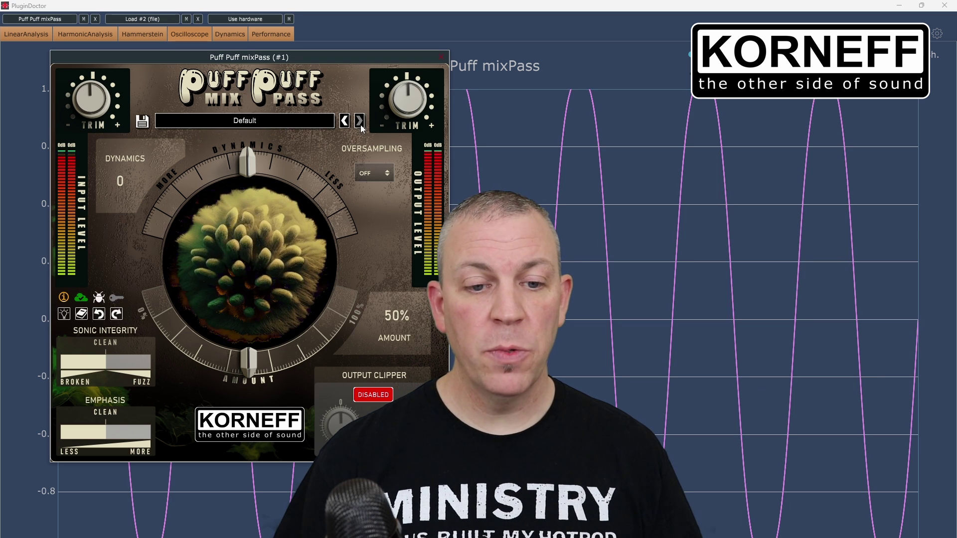
pyautogui.click(360, 122)
pyautogui.click(360, 122)
pyautogui.click(359, 123)
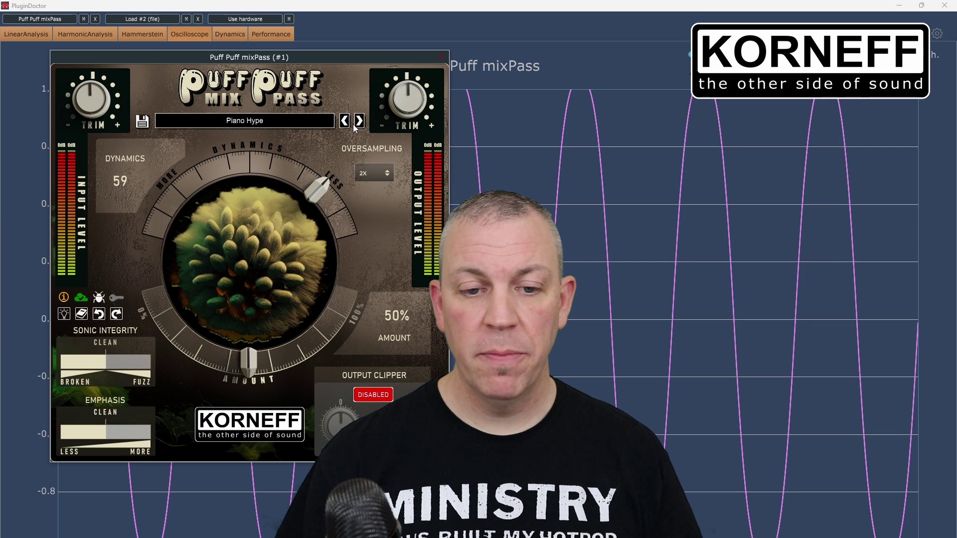
pyautogui.click(344, 122)
pyautogui.click(345, 122)
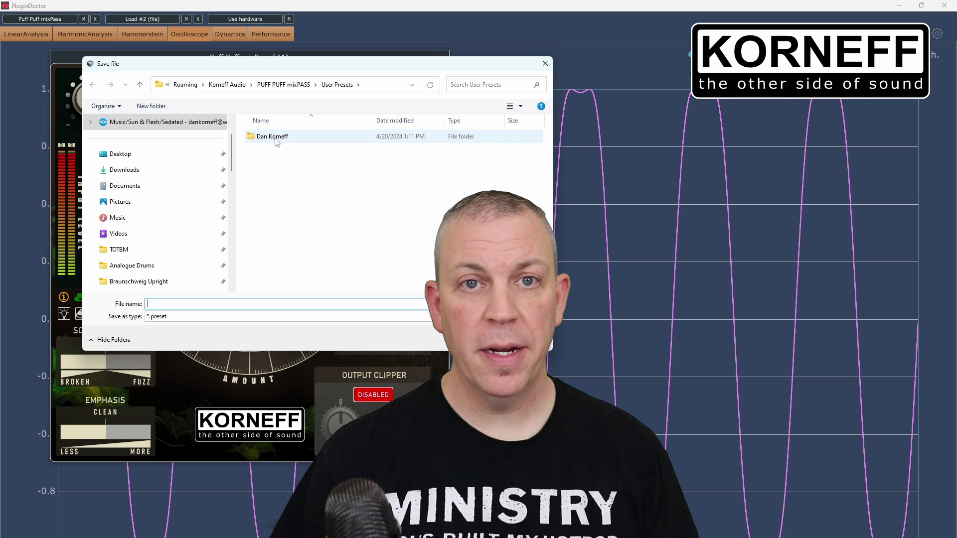
# - Save the current settings as a user preset named My New Preset in the Drums folder
pyautogui.doubleClick(274, 138)
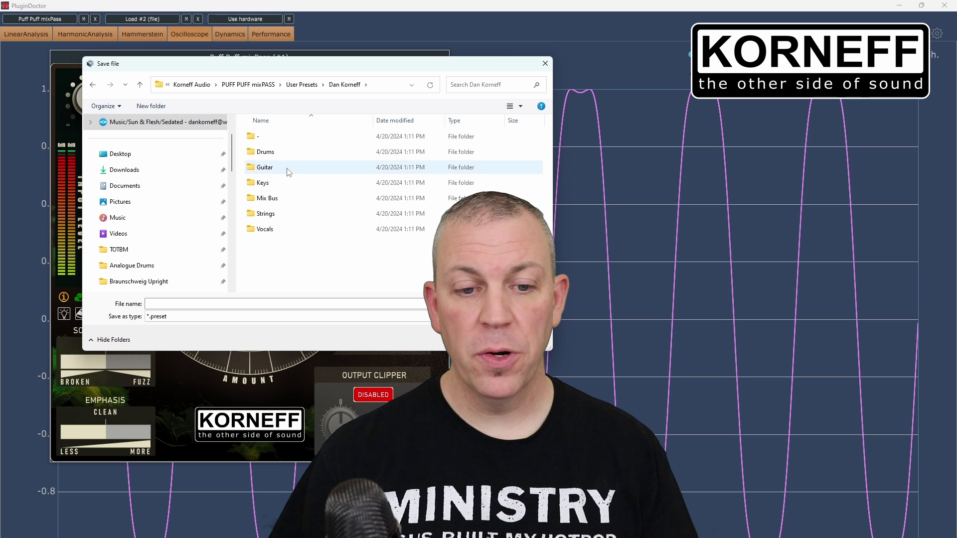
pyautogui.click(289, 172)
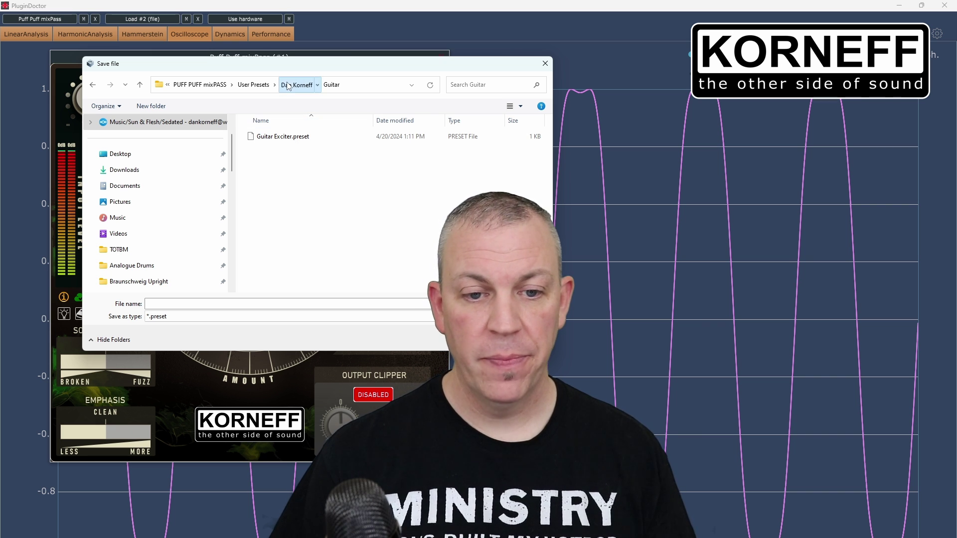
pyautogui.press('Escape')
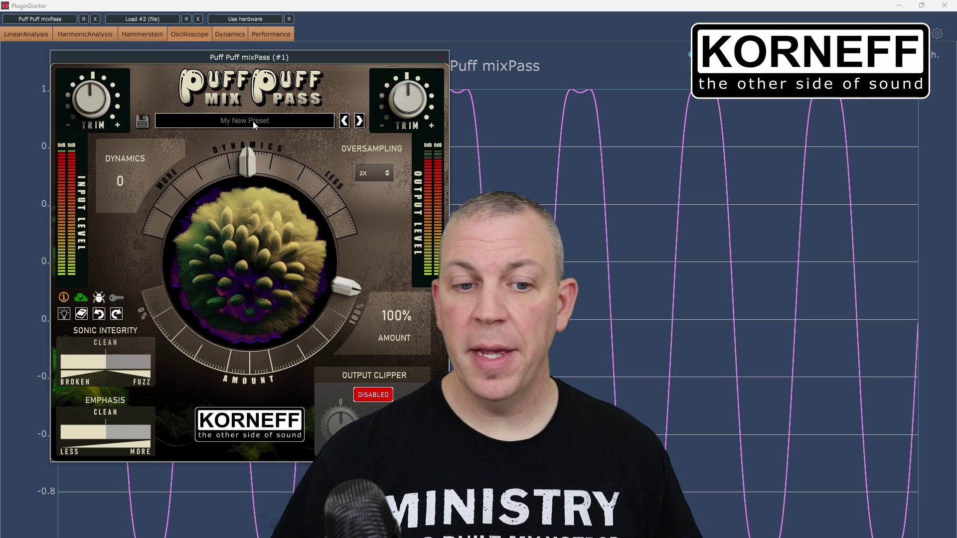
# - Open the preset browser from the current preset's name
pyautogui.click(254, 121)
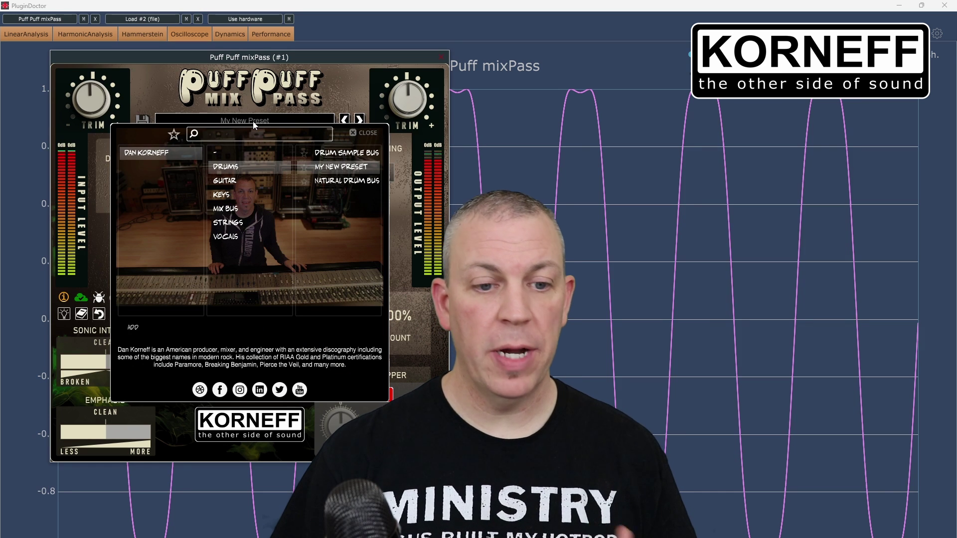